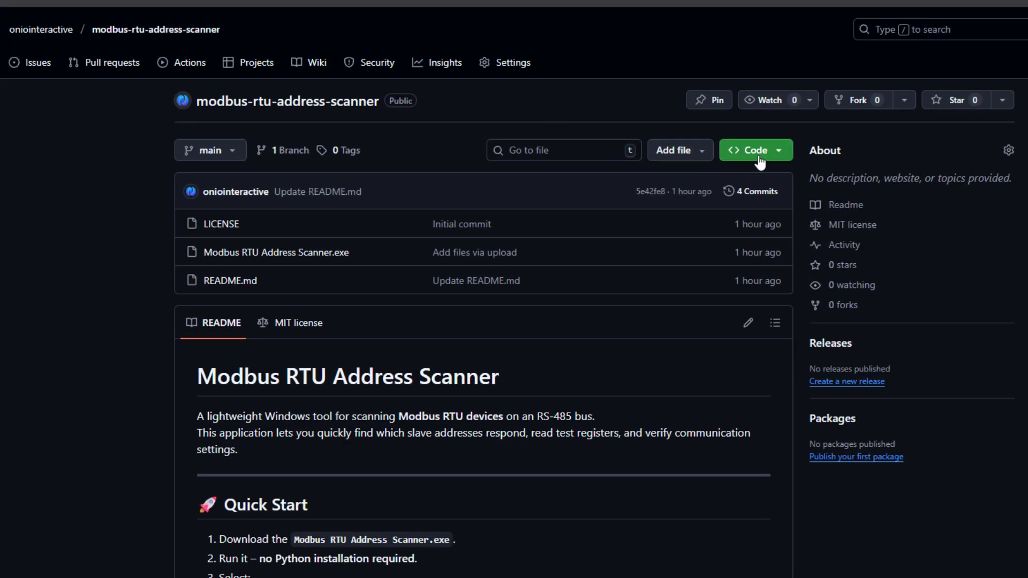
- Open the Code download options for the modbus-rtu-address-scanner repository
click(760, 151)
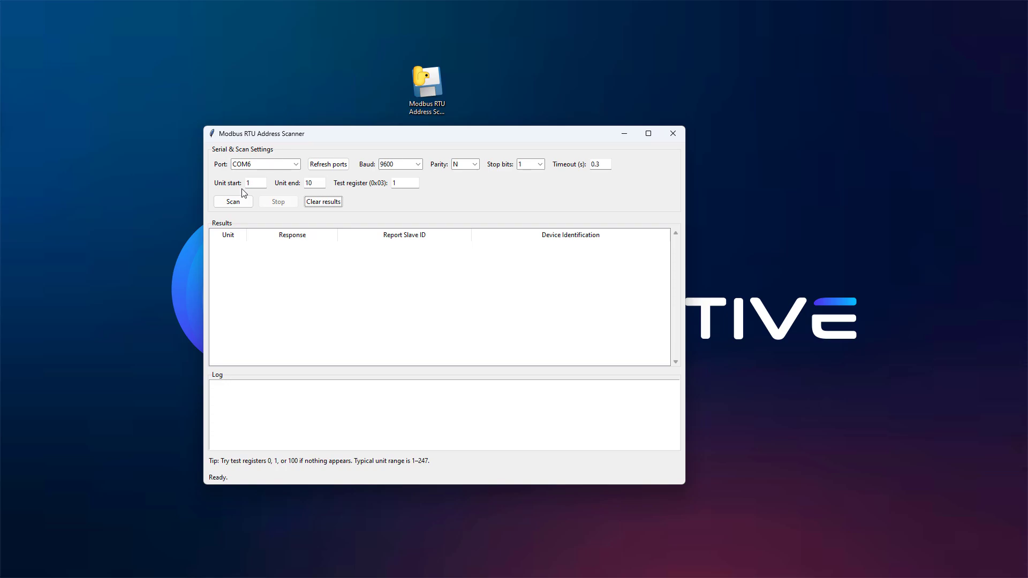
- Scan units 1 to 5 and select the responding unit 1 result (register 1 = 260)
double_click(310, 183)
text(5)
click(233, 202)
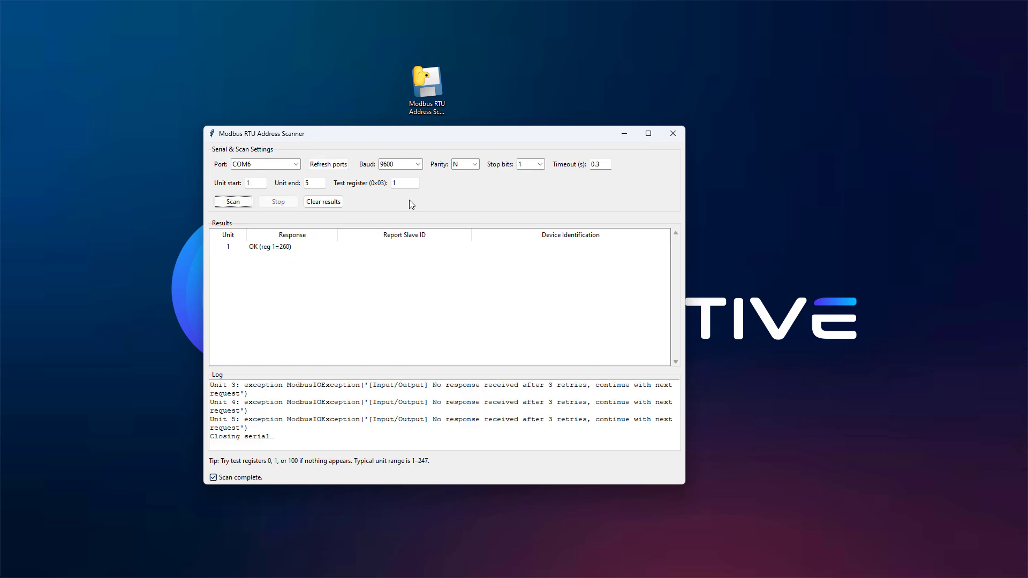
click(232, 248)
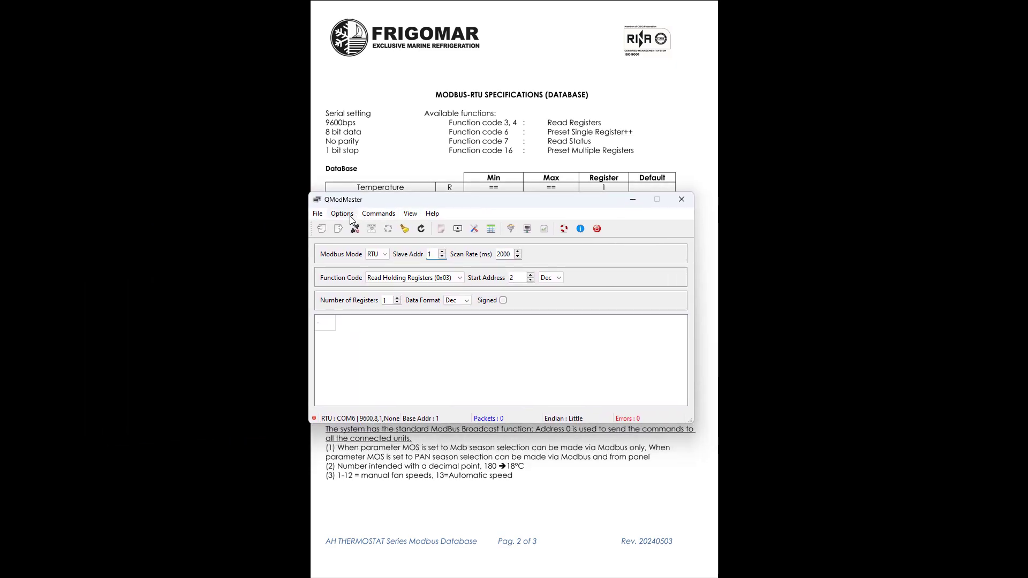
- Accept RTU serial settings COM6, 9600 baud, 8 data bits, 1 stop bit, no parity, and connect
click(346, 216)
click(348, 231)
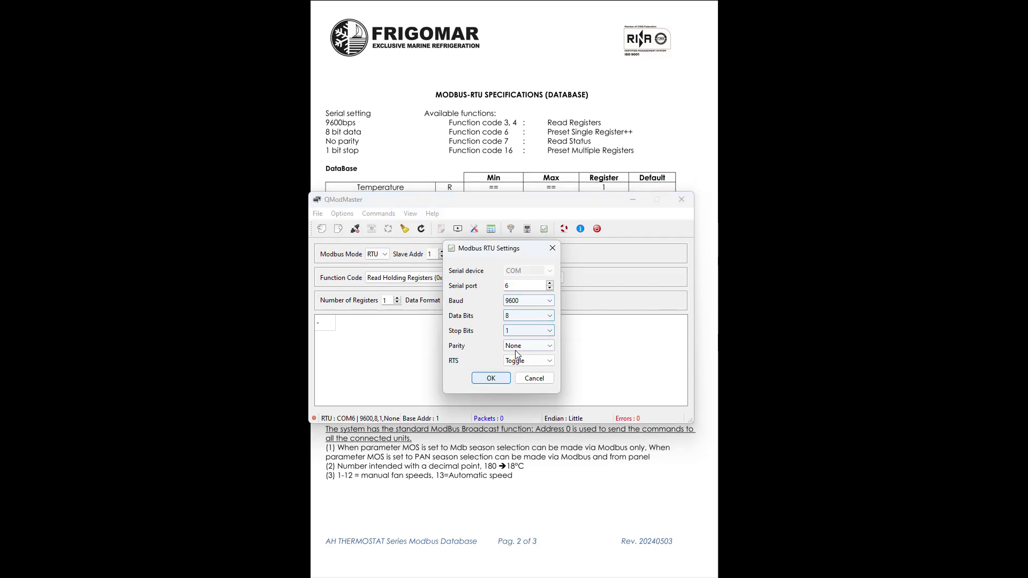
click(491, 378)
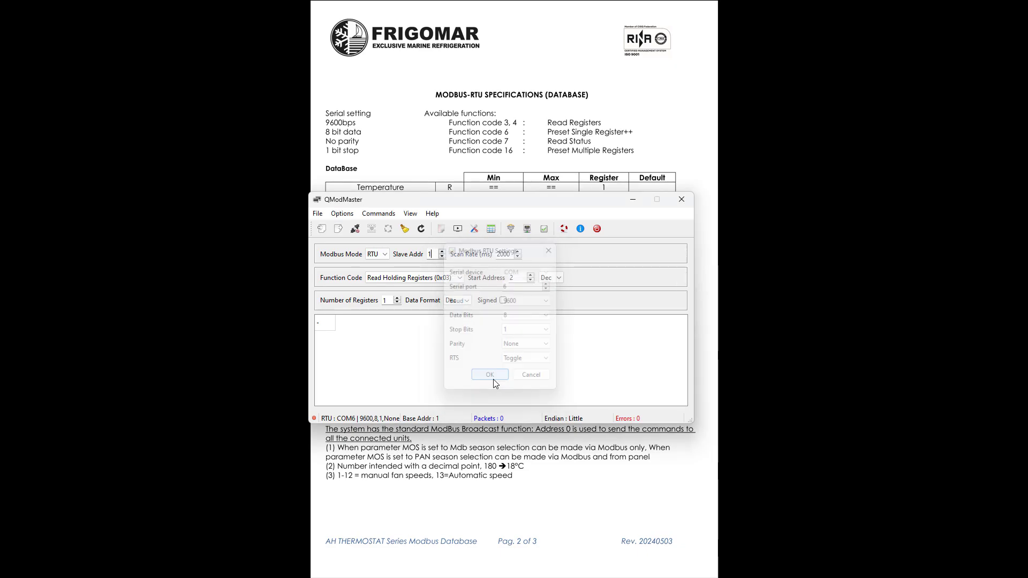
click(356, 230)
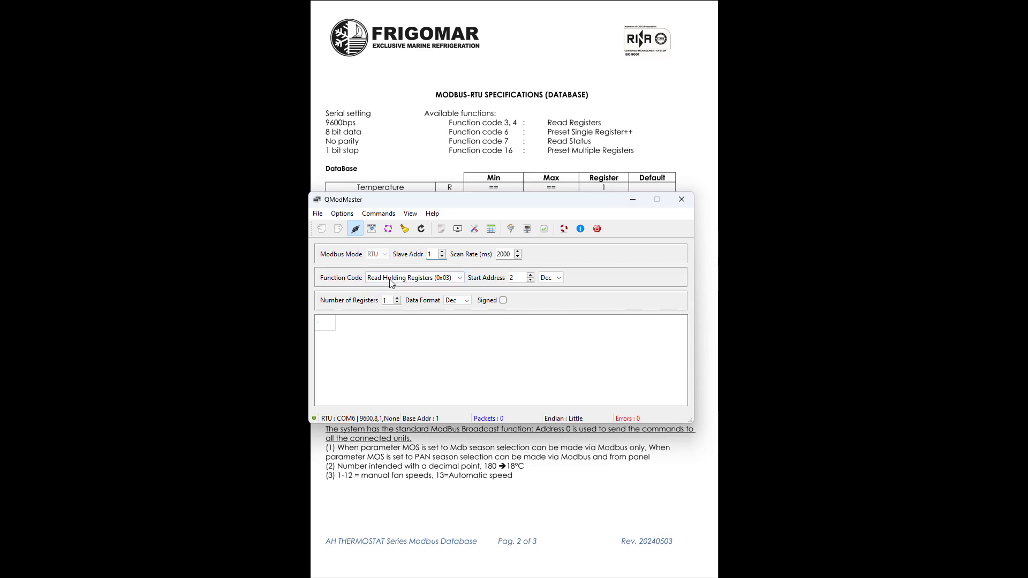
- Keep Read Holding Registers (0x03), open the Bus Monitor, and move QModMaster to the left
click(515, 279)
click(437, 283)
click(445, 278)
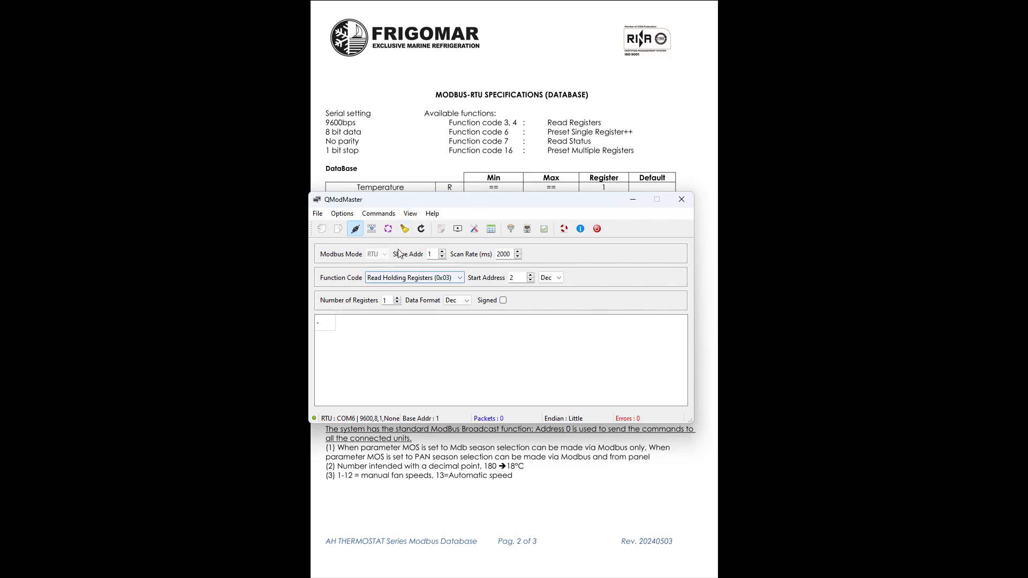
click(458, 230)
drag(586, 204, 315, 205)
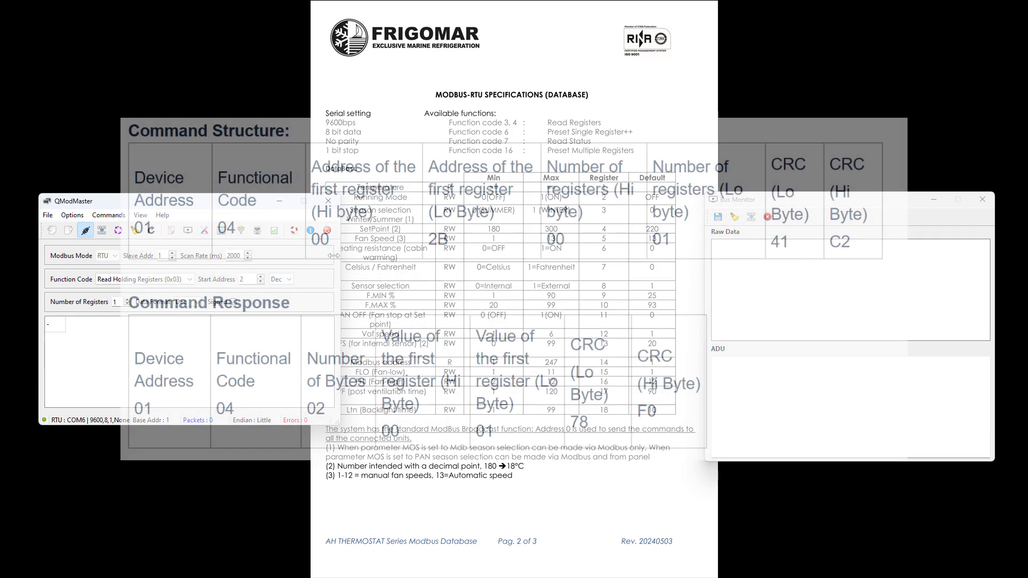
drag(215, 201, 182, 196)
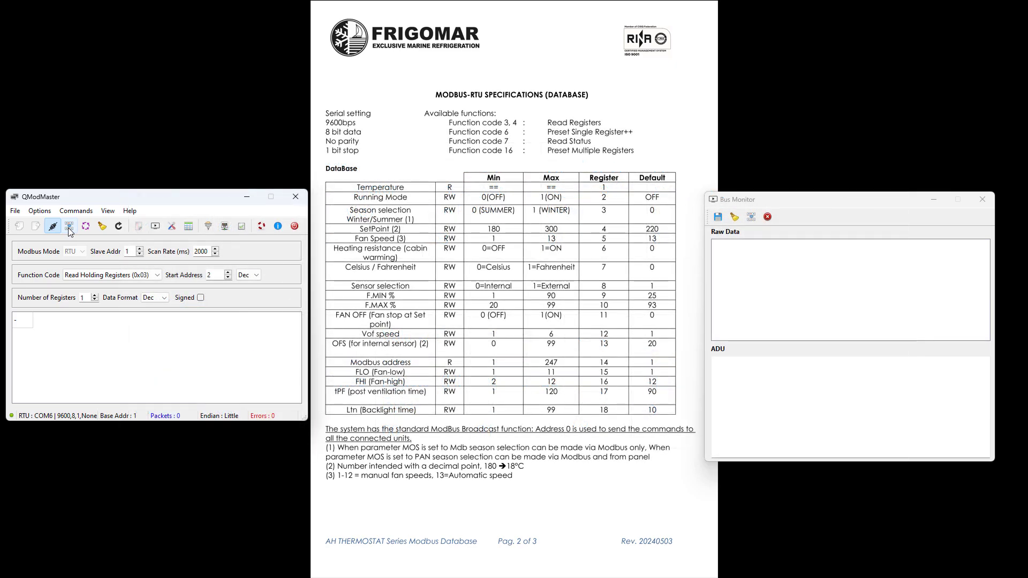
- Read the register once (270) and inspect the Tx request and the 01 0E reply frames
click(69, 228)
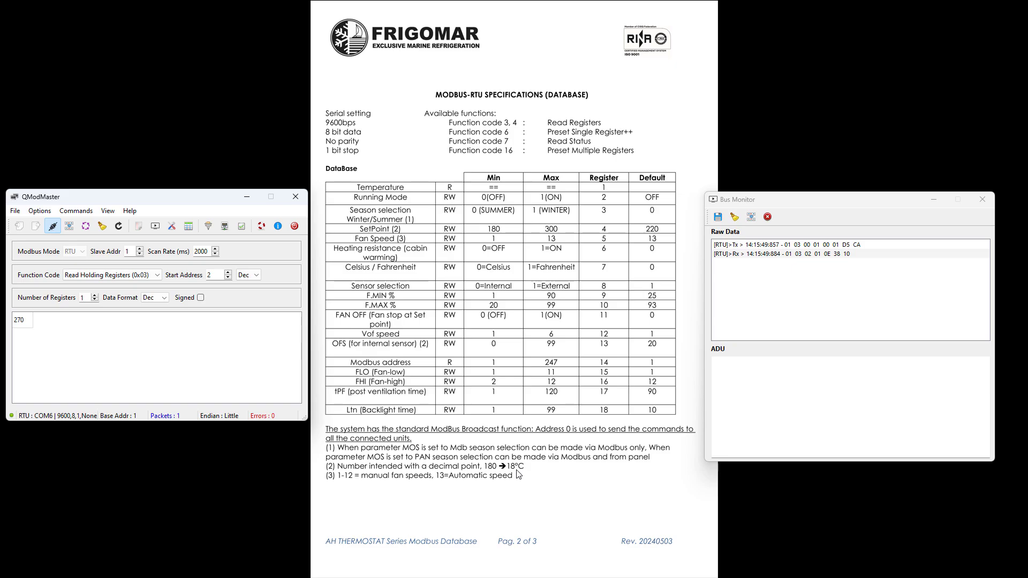
click(775, 245)
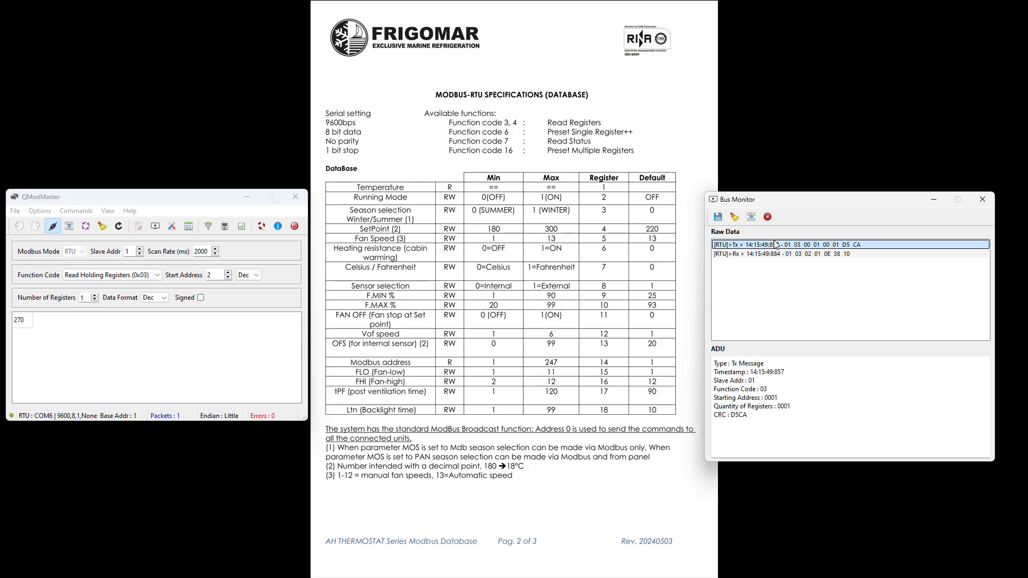
drag(789, 203, 431, 187)
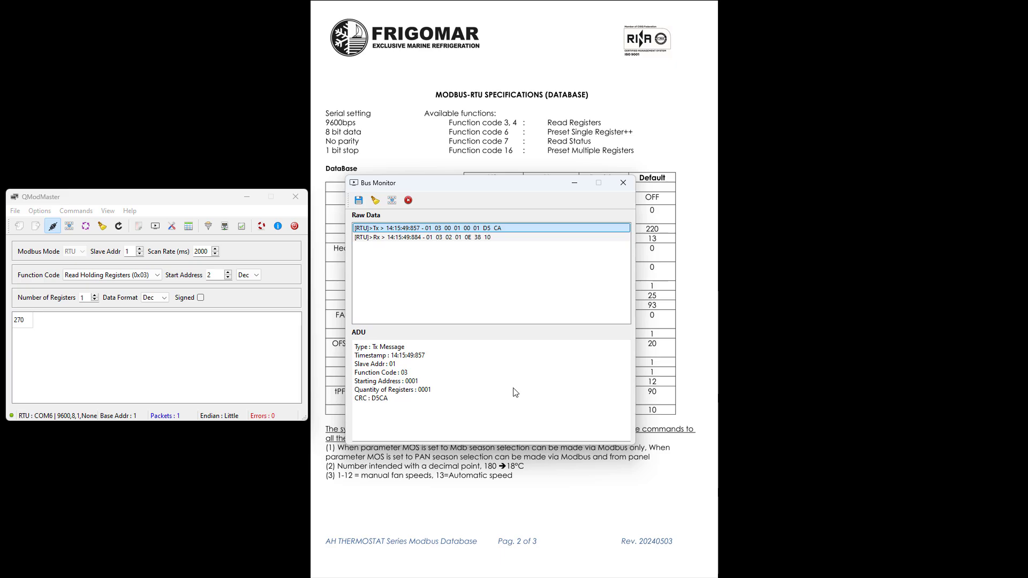
click(498, 238)
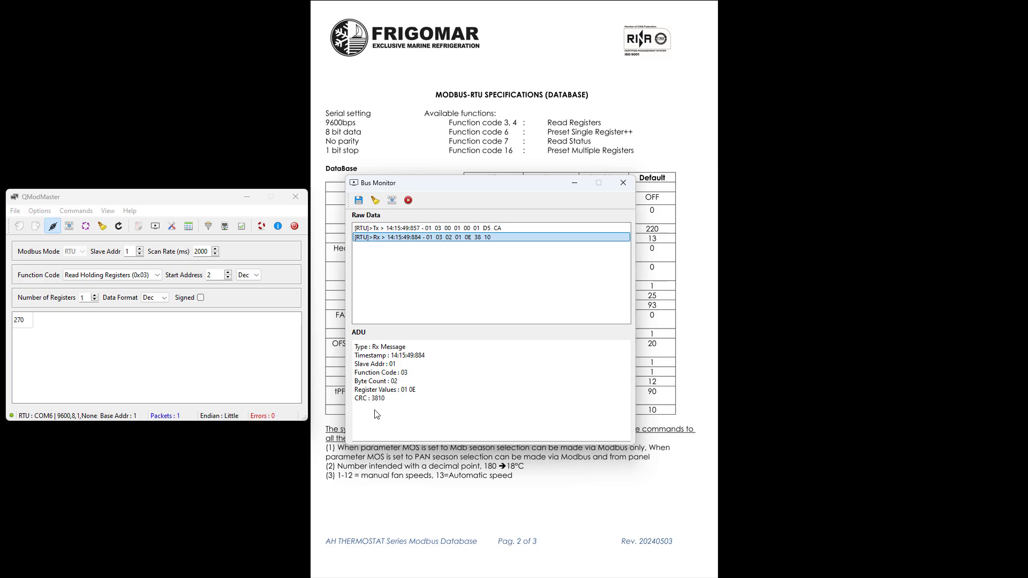
drag(439, 186, 794, 179)
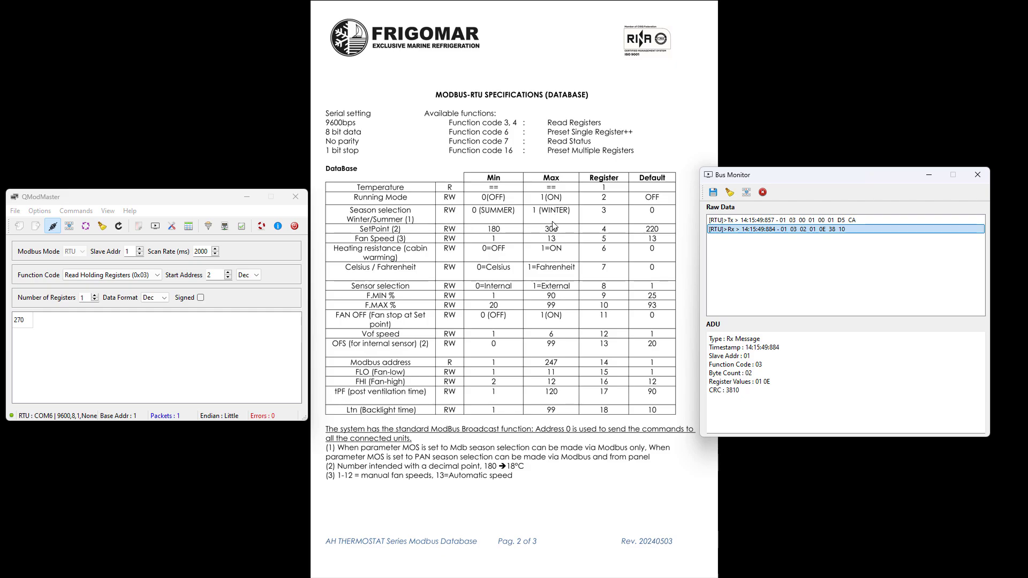
- Set start address 4, function Write Single Register (0x06), and data value 1
click(229, 272)
click(229, 272)
click(229, 278)
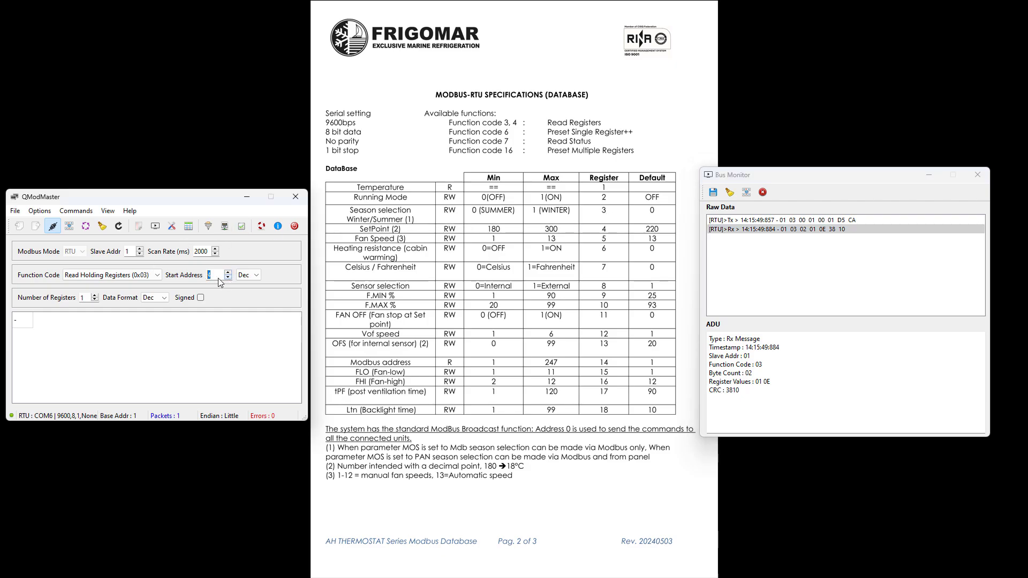
click(148, 278)
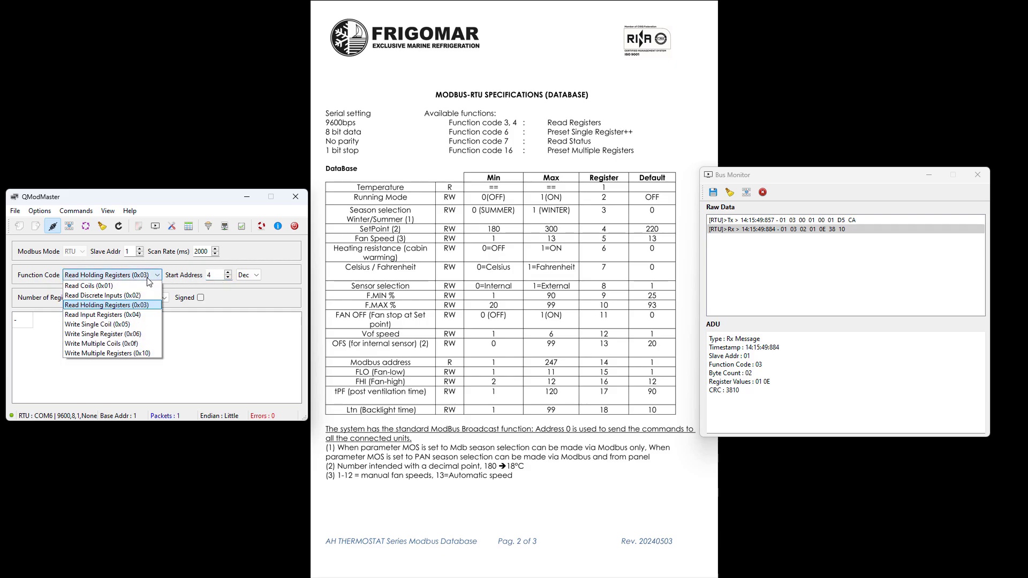
click(106, 336)
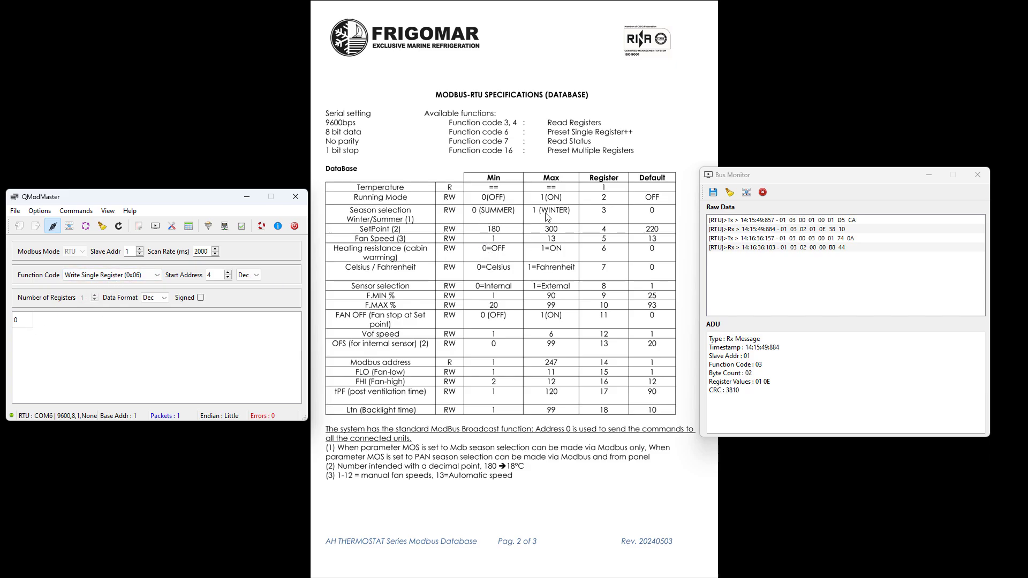
double_click(23, 324)
text(1)
key(Return)
- Send the write and check the Tx request and thermostat reply in Bus Monitor
click(67, 230)
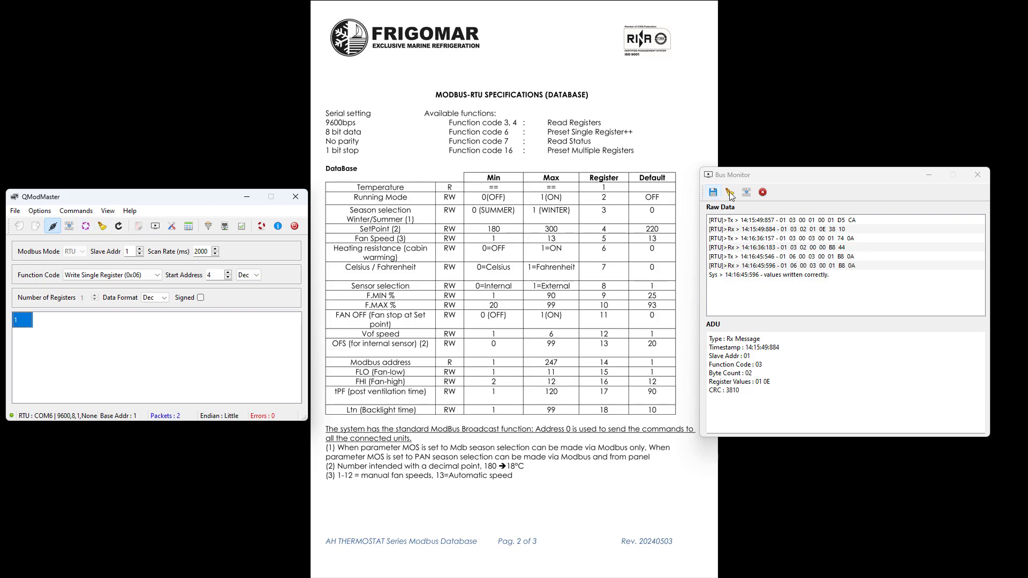
click(813, 256)
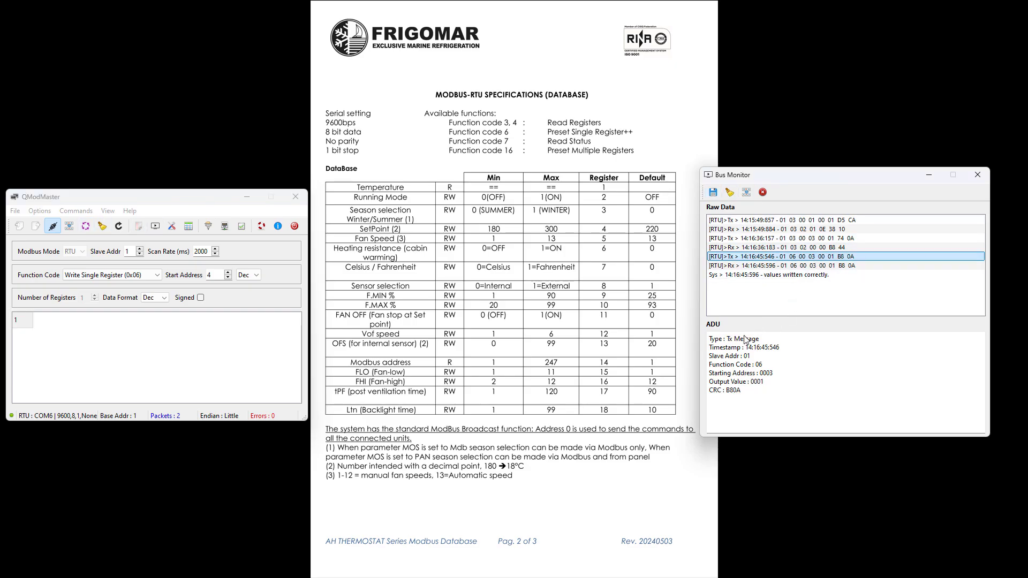
click(828, 266)
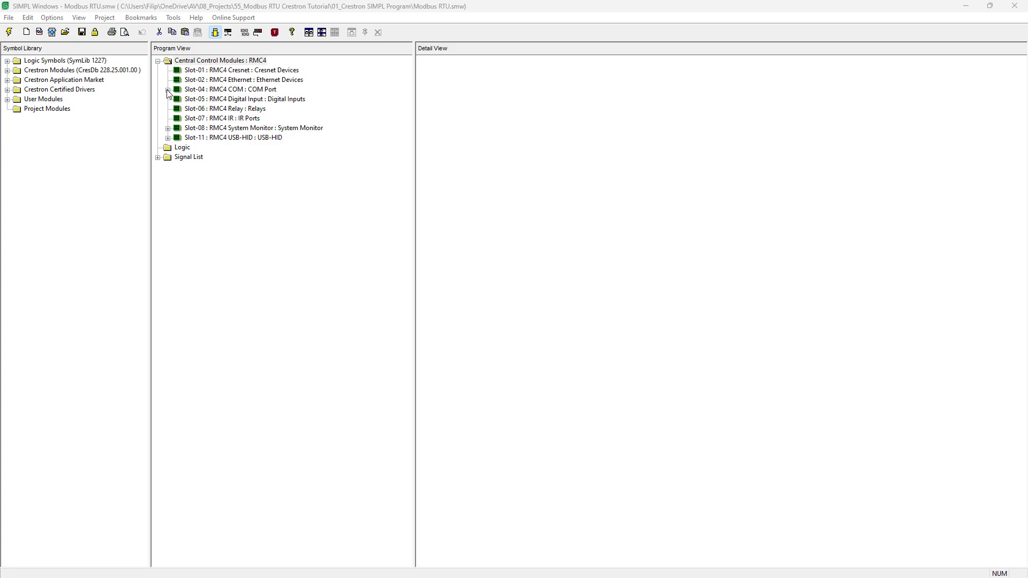
- Set the Slot-04 COM-01 serial driver's Comm. Std to RS485 and close its device settings
click(168, 90)
click(205, 102)
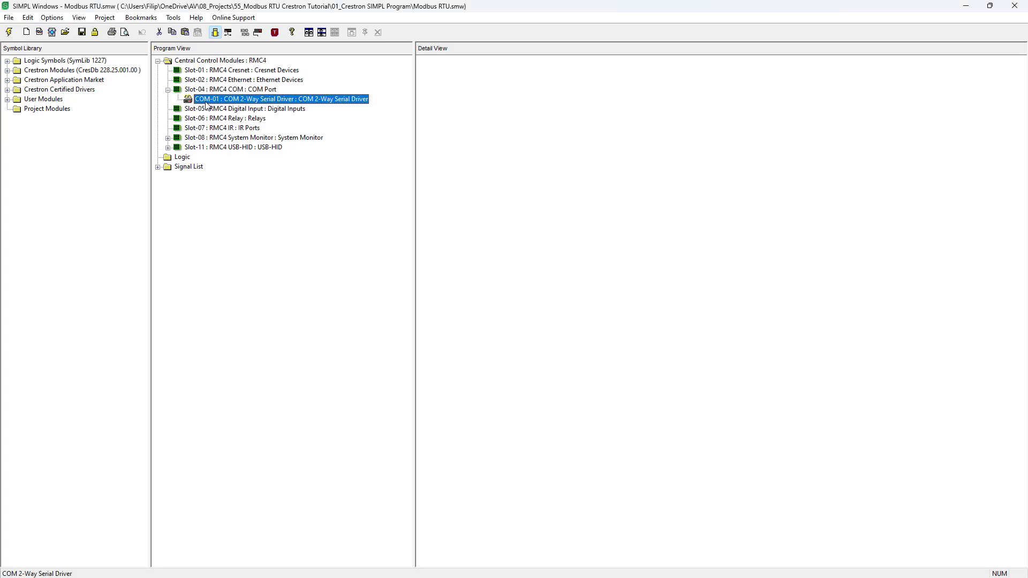
double_click(211, 101)
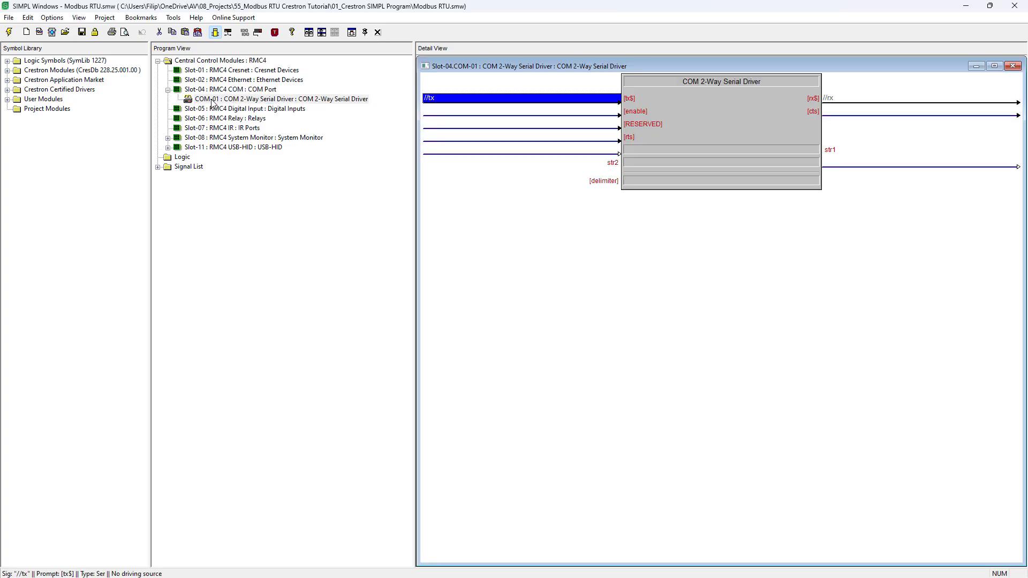
right_click(213, 103)
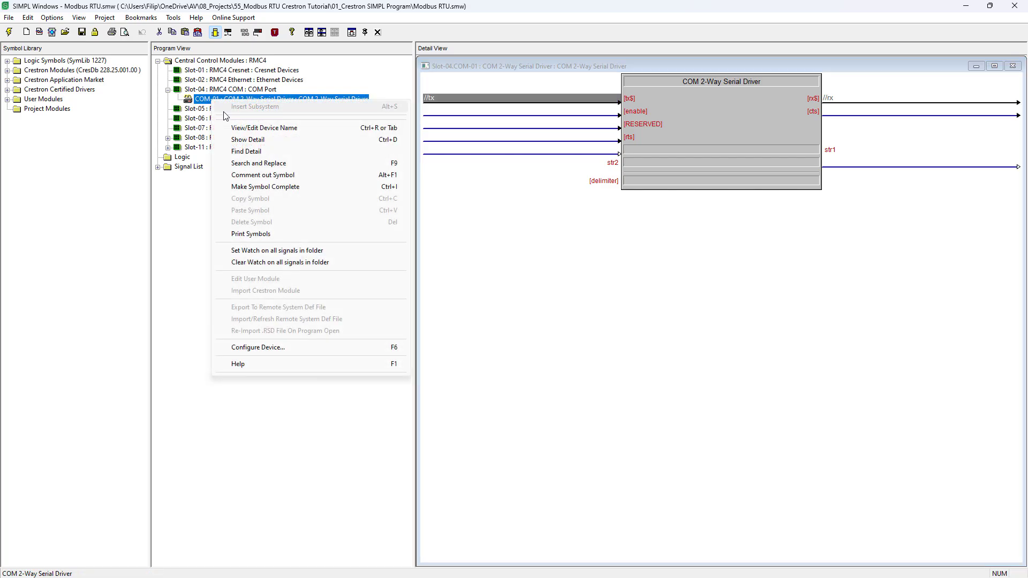
click(257, 348)
click(448, 245)
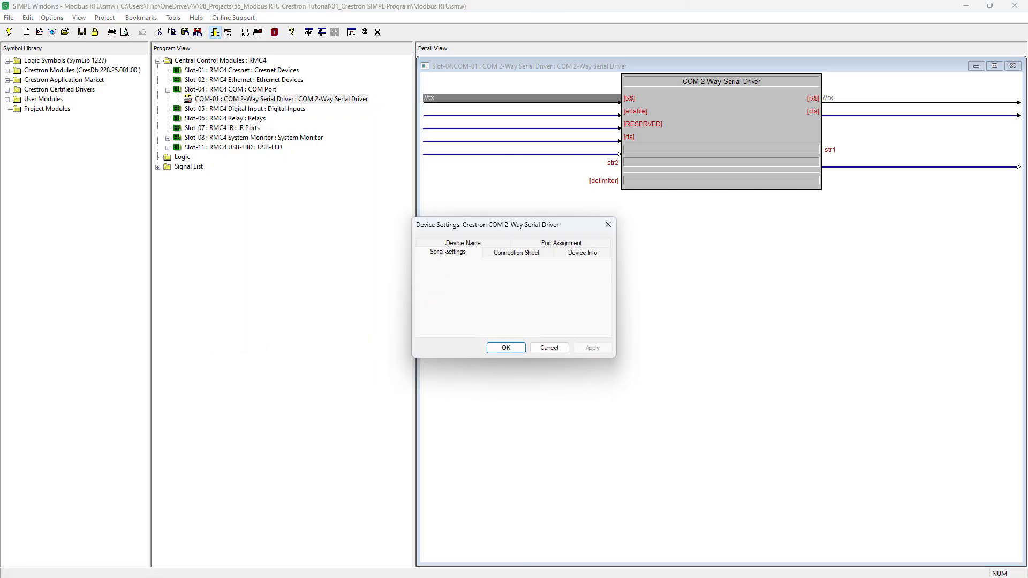
click(439, 303)
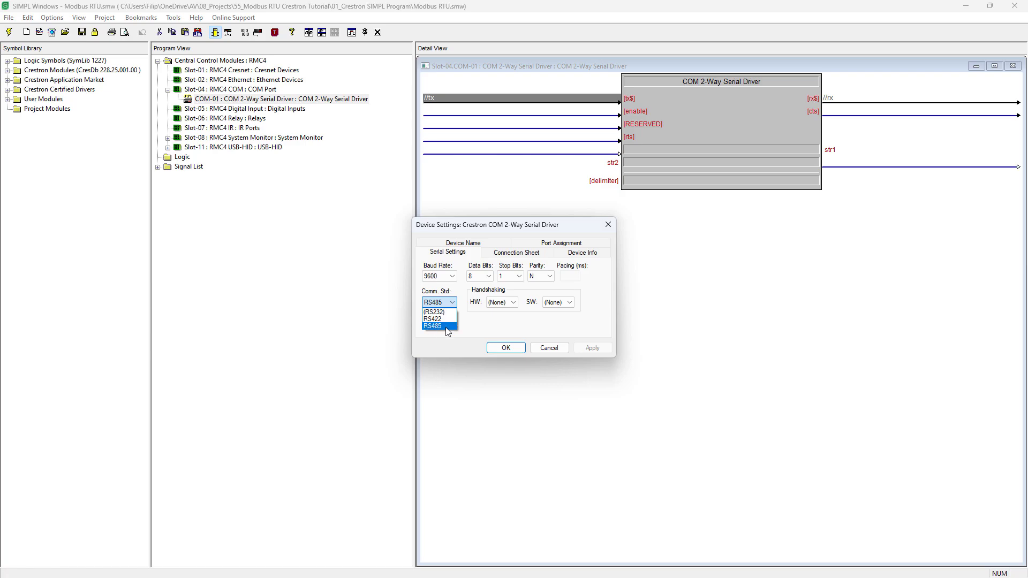
click(442, 327)
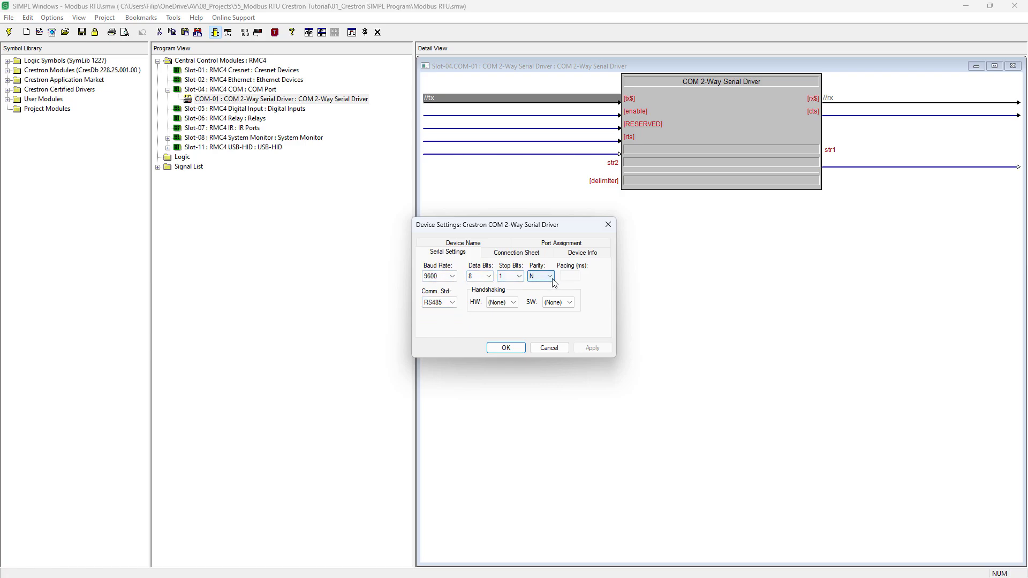
click(506, 348)
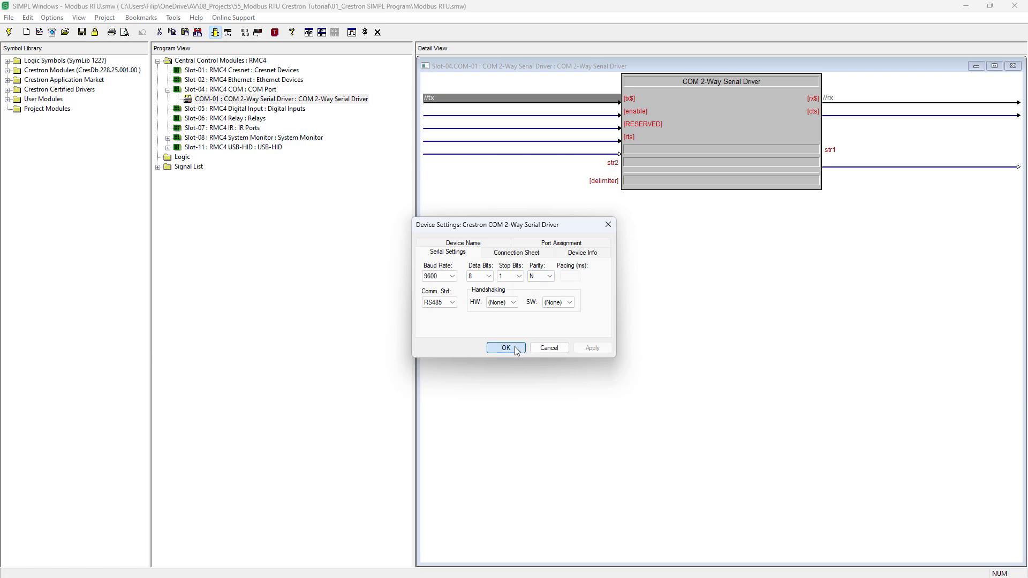
click(647, 149)
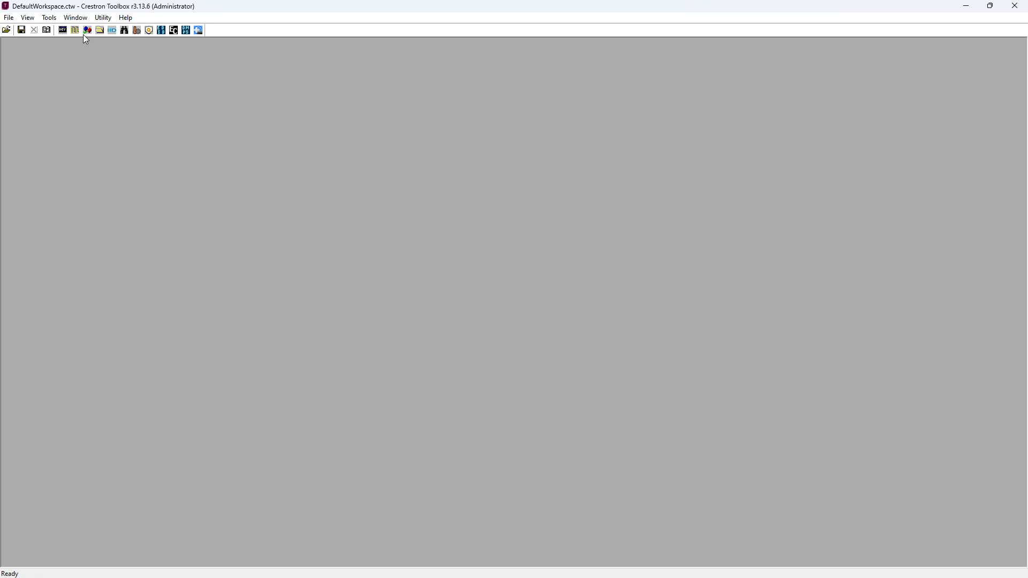
- Open the SIMPL Debugger maximized and connect it to the RMC4
click(75, 32)
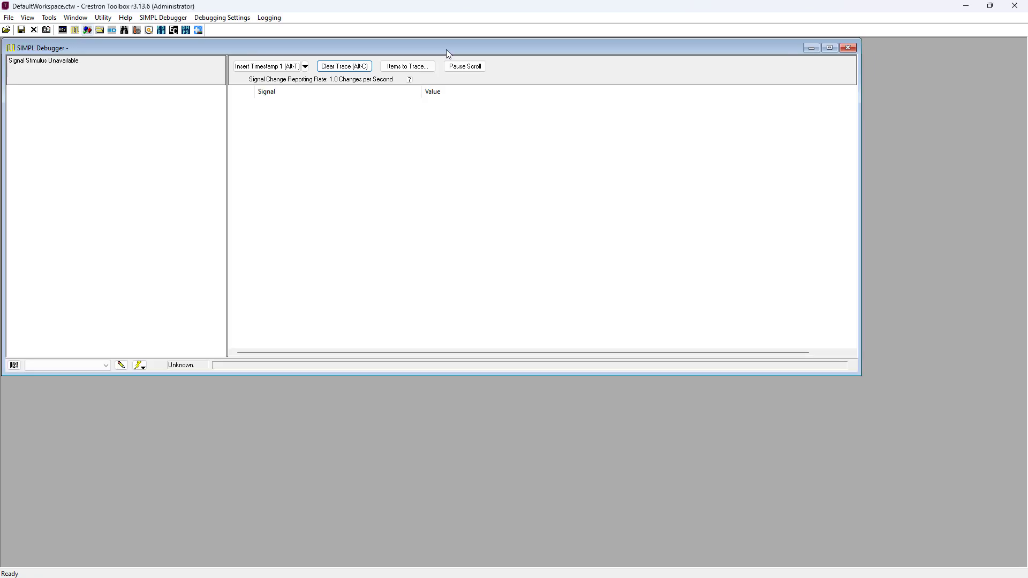
click(830, 49)
click(69, 562)
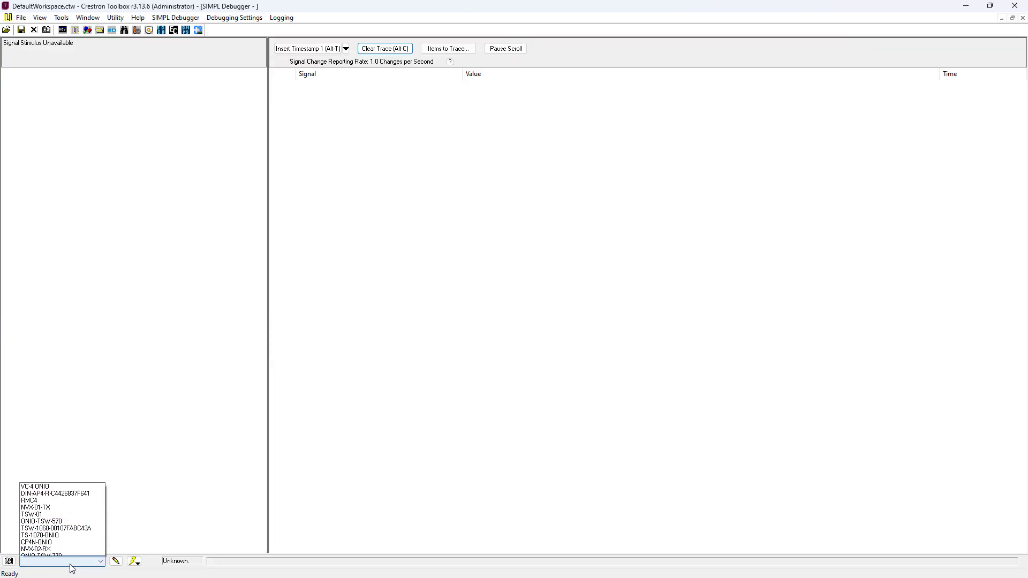
click(42, 497)
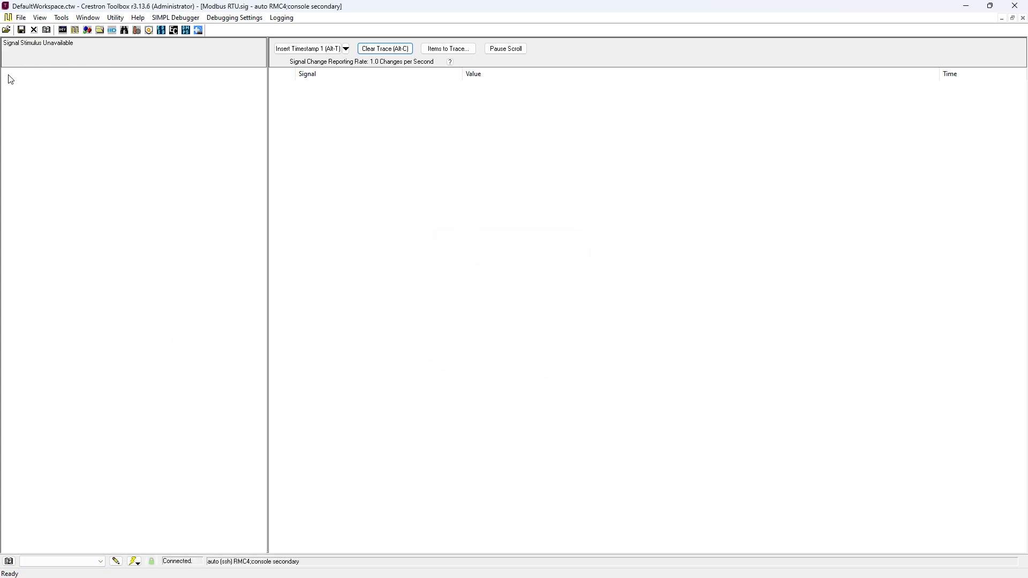
double_click(66, 93)
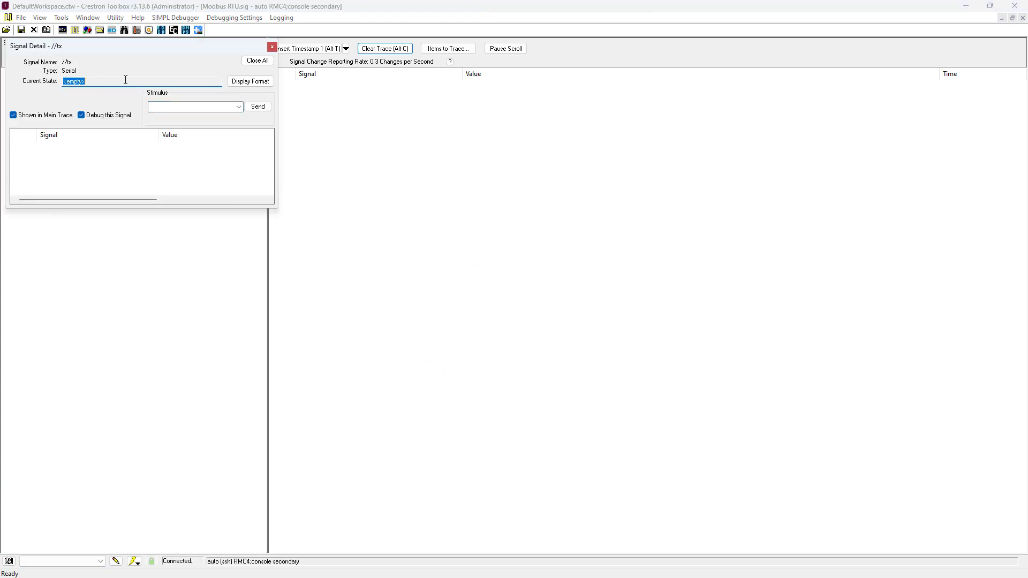
drag(126, 54, 421, 227)
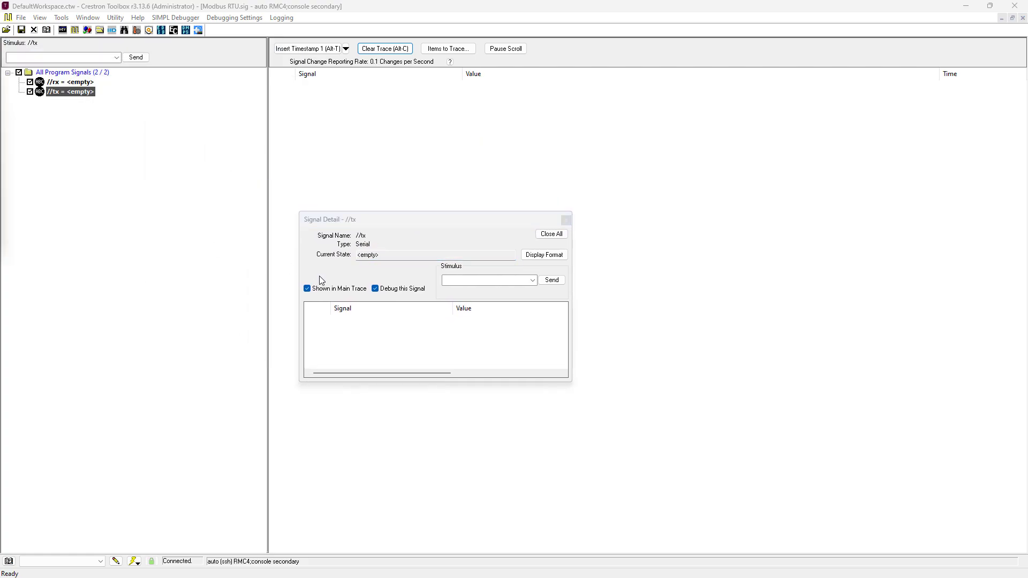
click(448, 282)
key(ctrl+v)
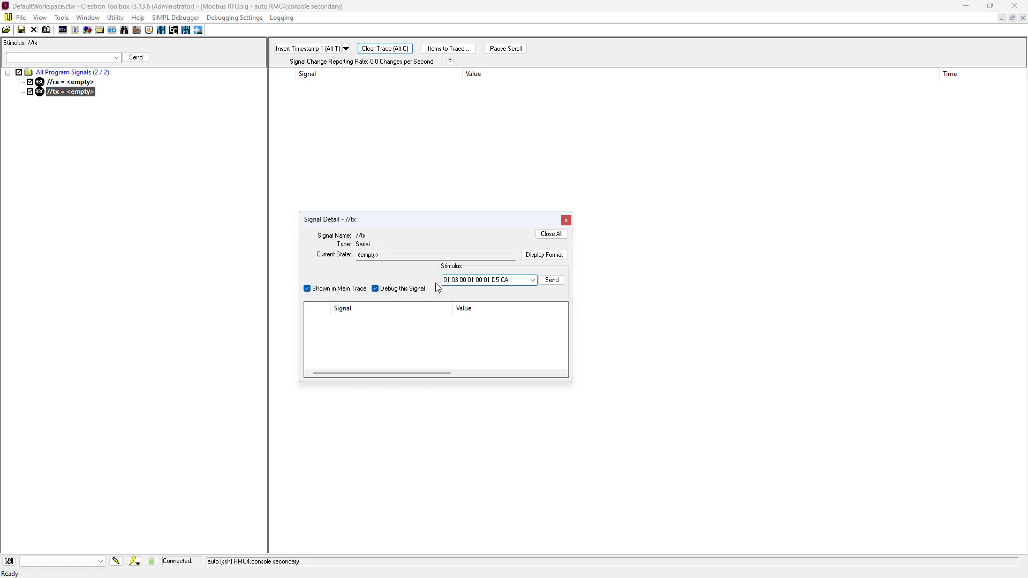
- Send the request on //tx, resend it as escaped hex, and open the //rx reply details
click(551, 280)
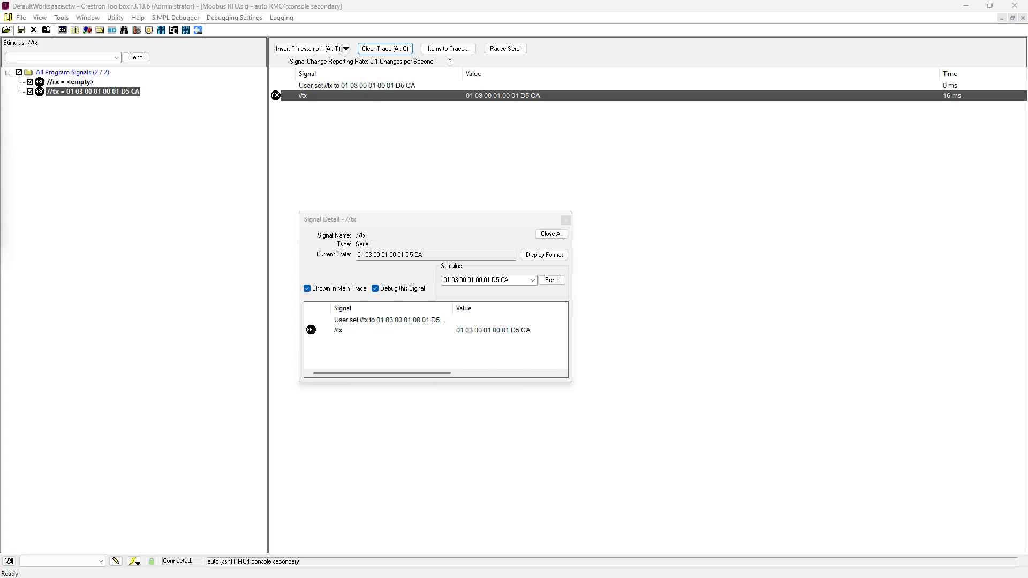
click(502, 277)
text(\x01\x03\x00\x01\x00\x01\xD5\xCA)
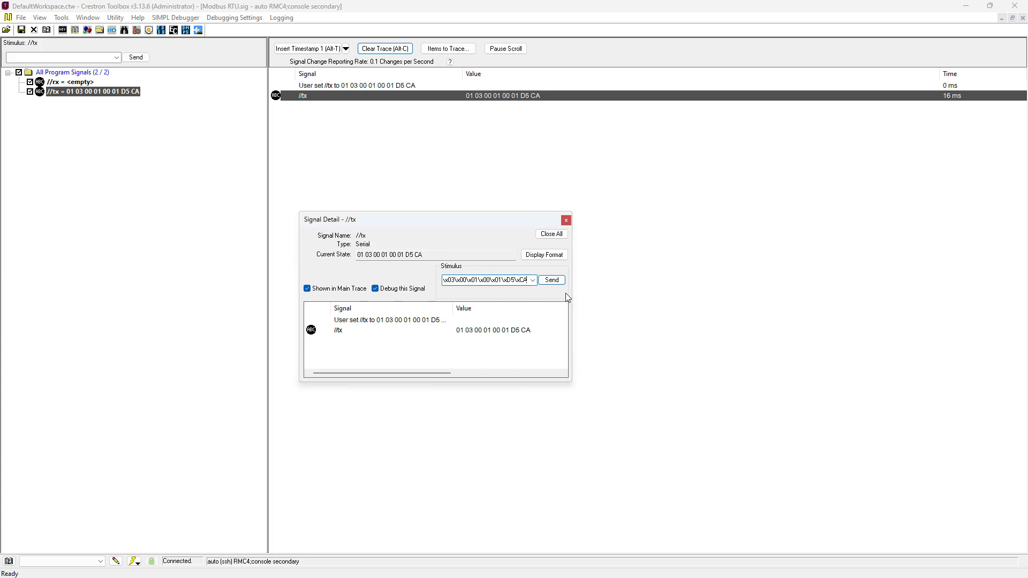
click(553, 281)
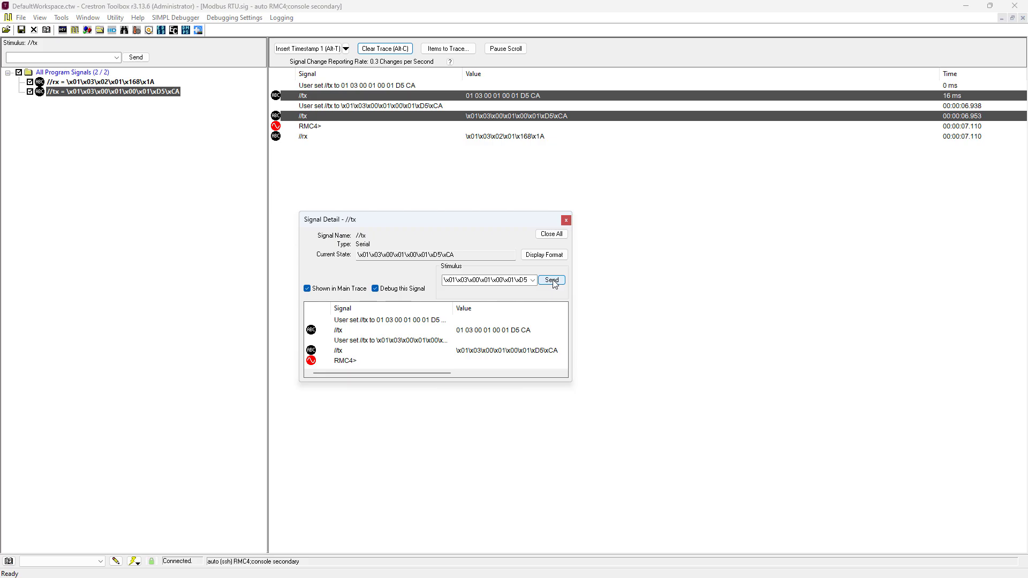
double_click(316, 137)
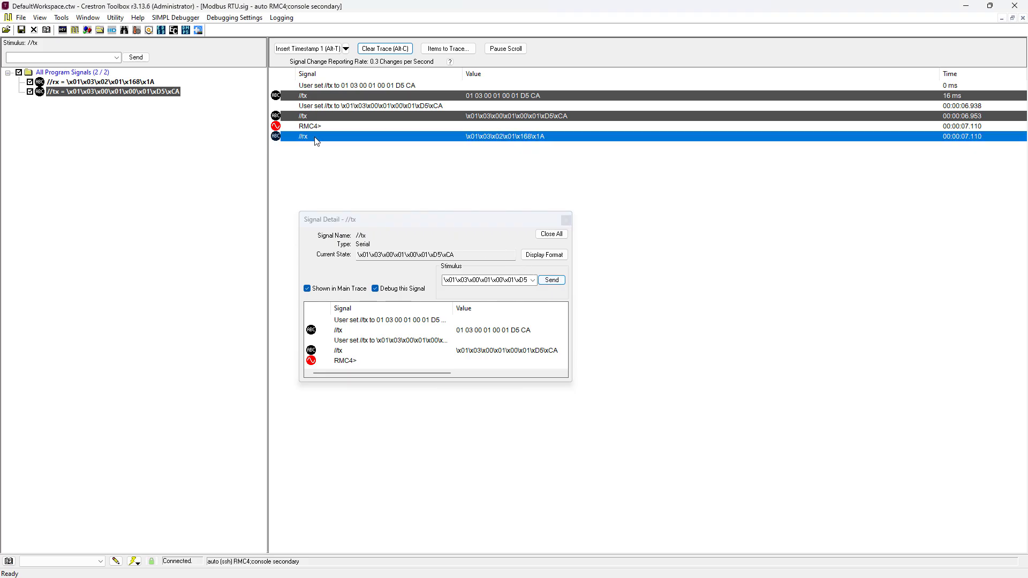
drag(143, 51, 438, 347)
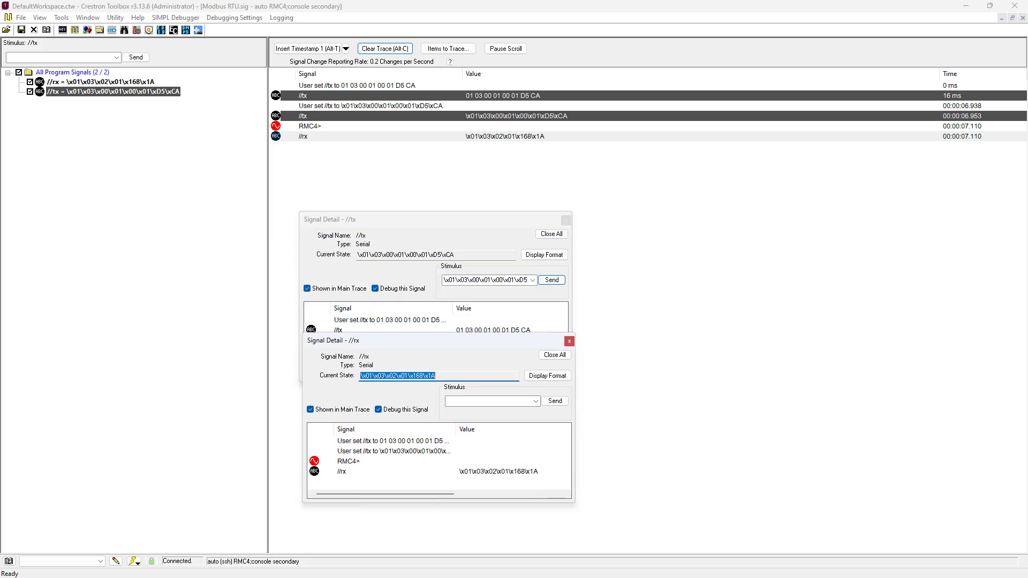
- Bring QModMaster's Bus Monitor raw data into view, then raise the //rx details higher on screen
key(alt+Tab)
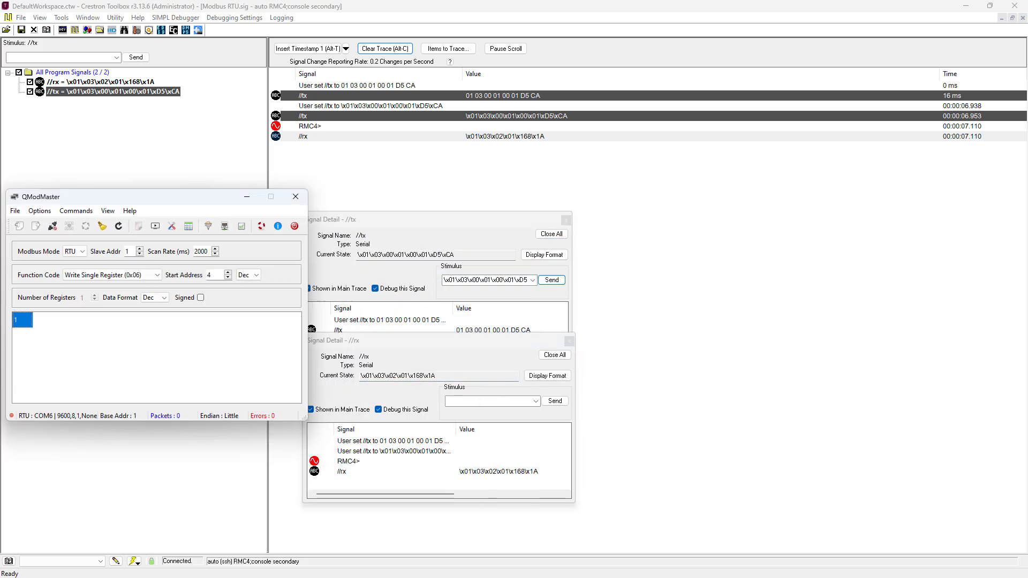
drag(847, 286, 716, 222)
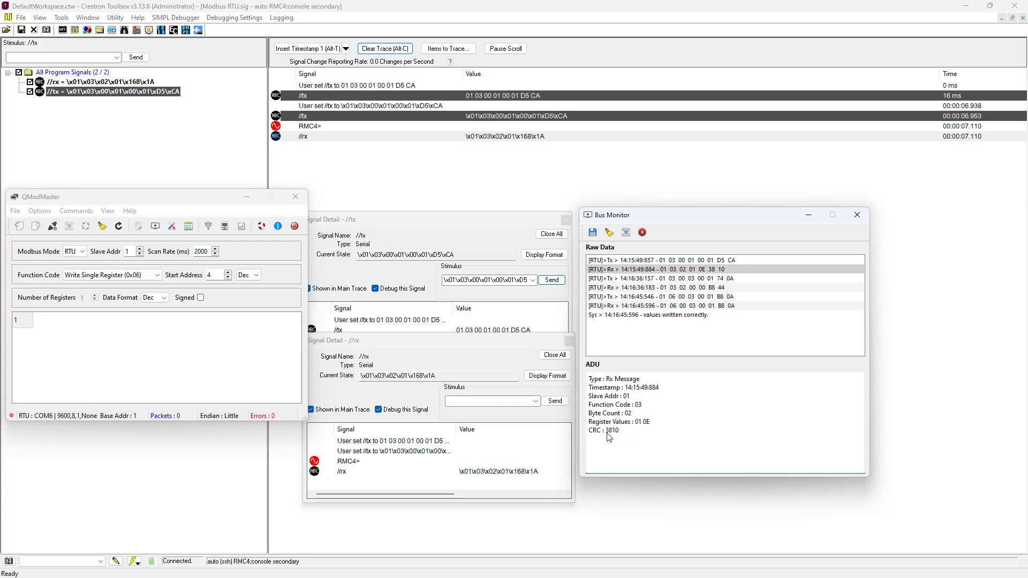
click(429, 339)
drag(420, 342, 417, 221)
- Switch the //rx display format to Hexadecimal for all characters
click(554, 255)
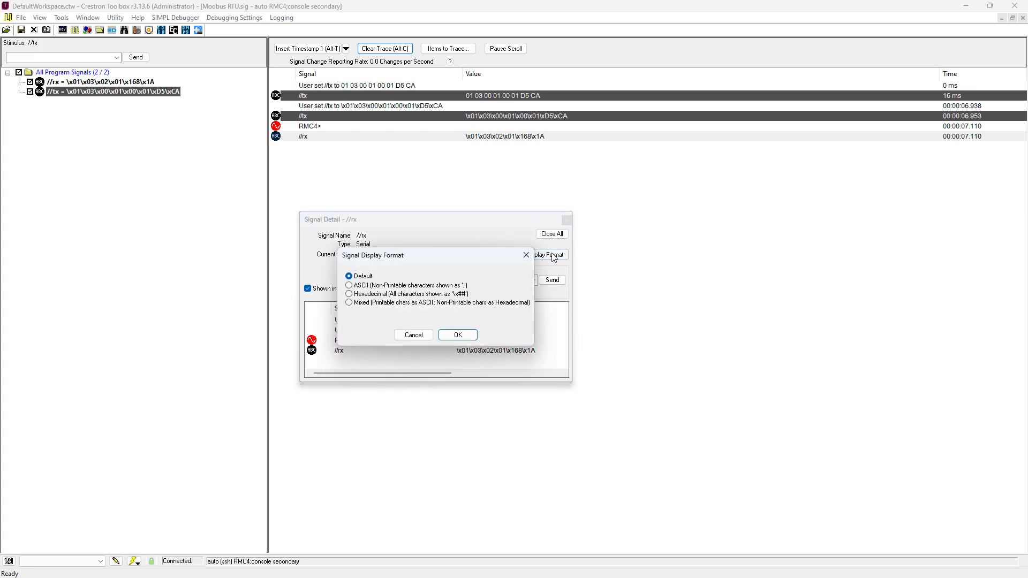
click(349, 295)
click(454, 336)
- Paste the reply's data bytes \x01\x16 into the Stimulus box and open Programmer Calculator beside it
drag(360, 256, 409, 256)
click(450, 256)
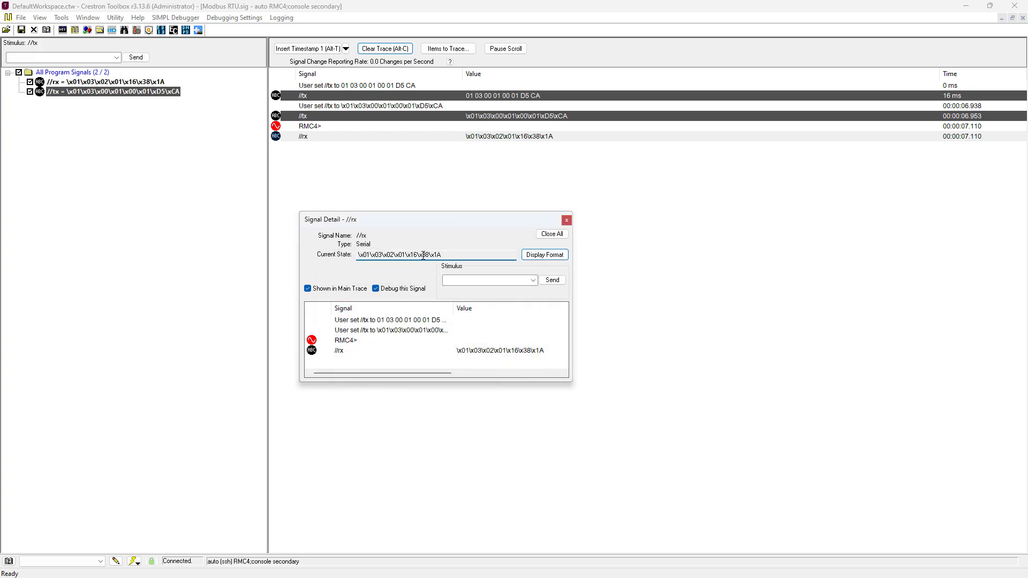
drag(416, 256, 404, 256)
click(450, 280)
text(01\x16)
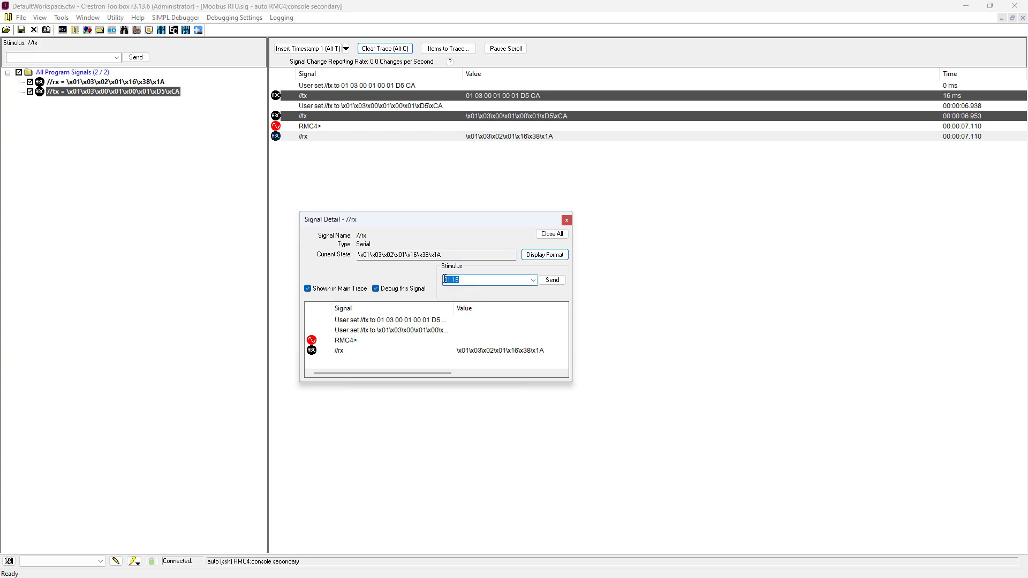
click(48, 284)
drag(332, 266, 655, 166)
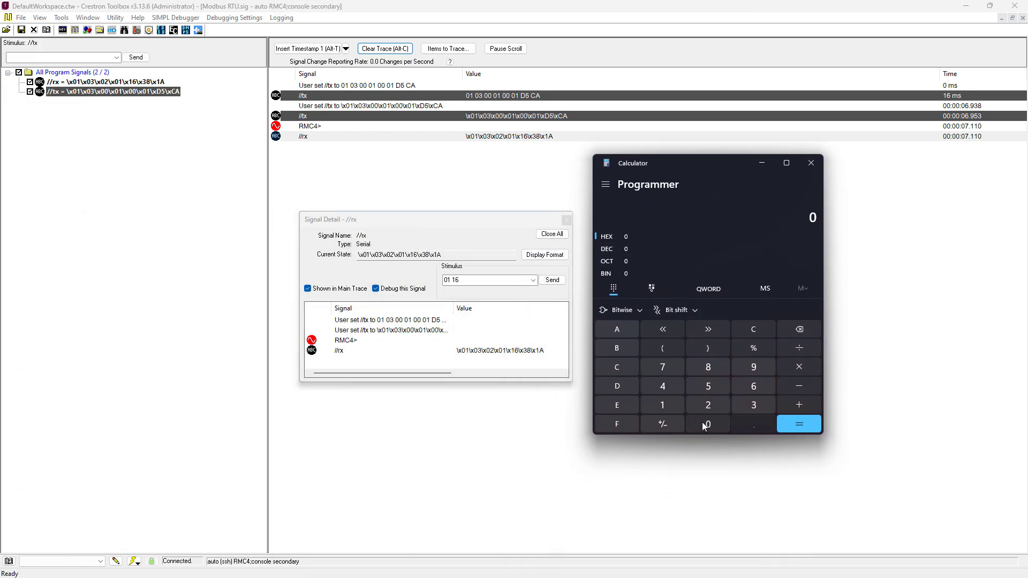
- Enter hex 116 in the Programmer Calculator to read decimal 278
click(666, 407)
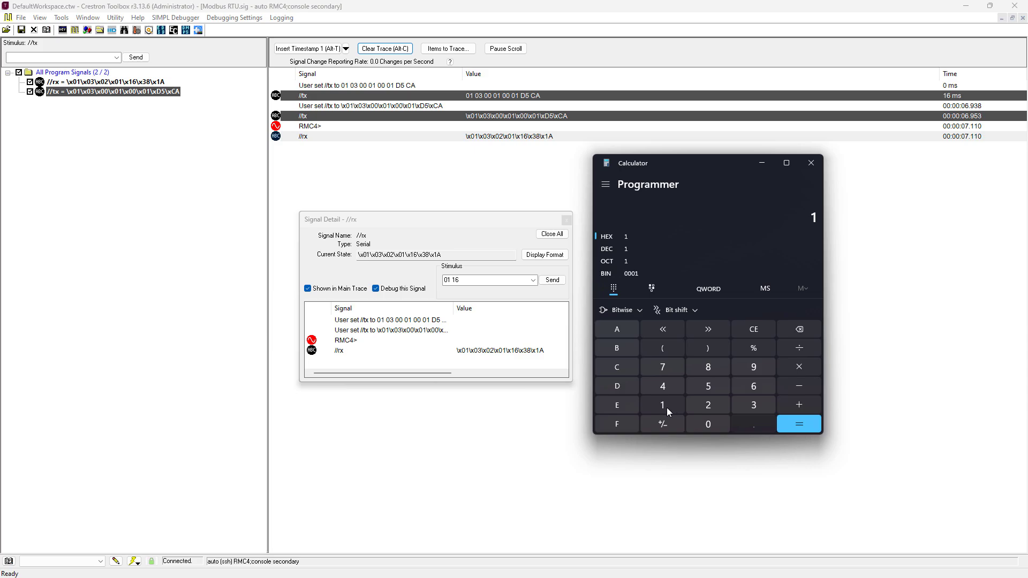
click(666, 407)
click(747, 382)
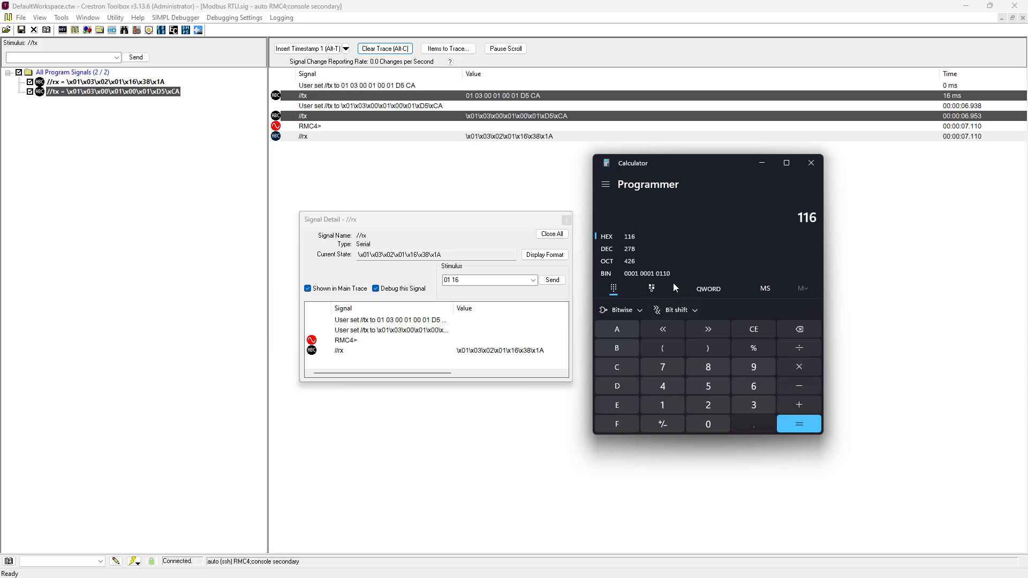